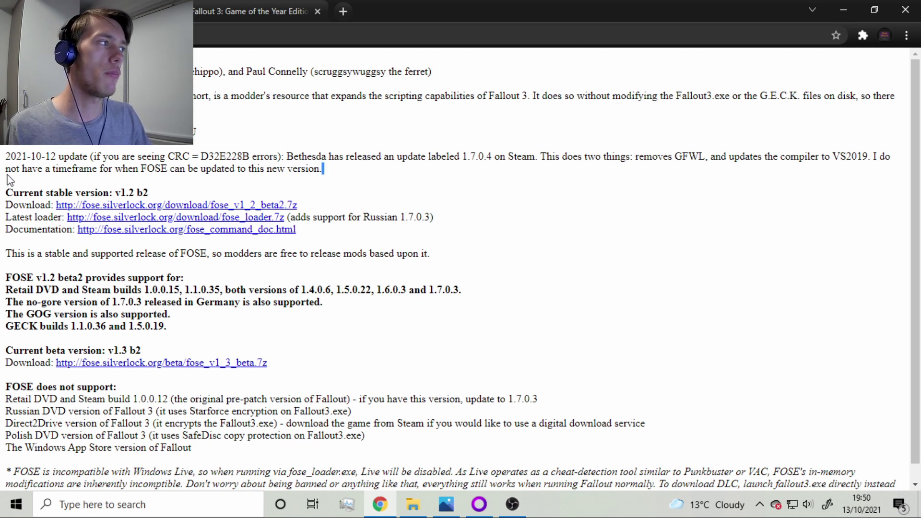
Highlight the FOSE notes on the missing 1.7.0.4 update timeframe and the recommended 1.7.0.3 version.
{"action": "left_click_drag", "start_coordinate": [12, 181], "coordinate": [5, 173]}
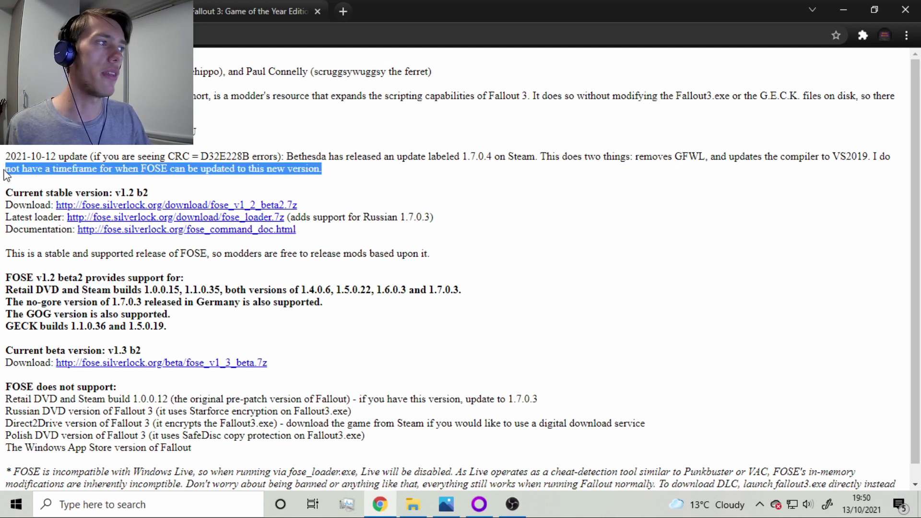
{"action": "left_click", "coordinate": [355, 179]}
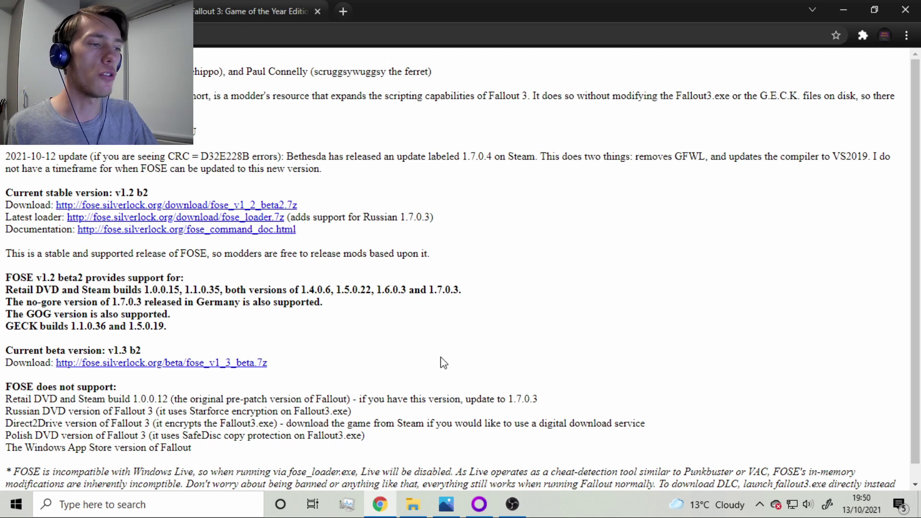
{"action": "left_click_drag", "start_coordinate": [508, 399], "coordinate": [540, 398]}
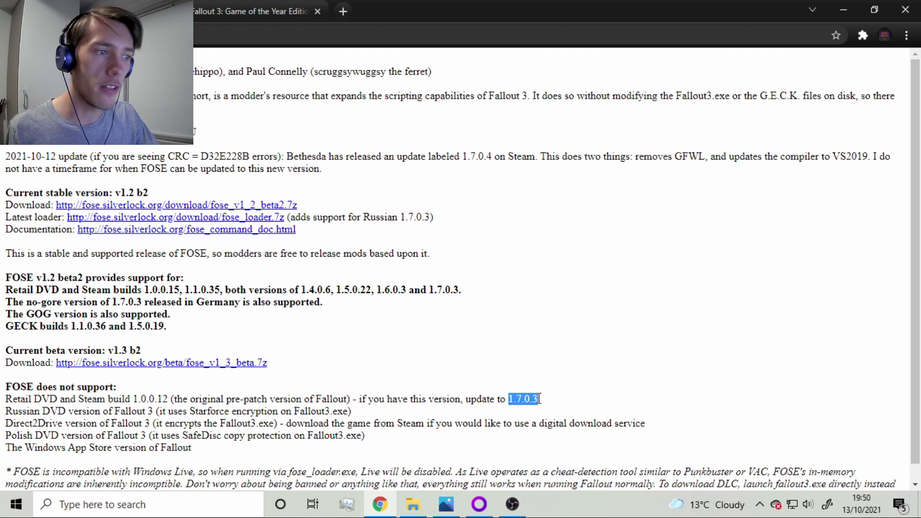
{"action": "left_click", "coordinate": [540, 398]}
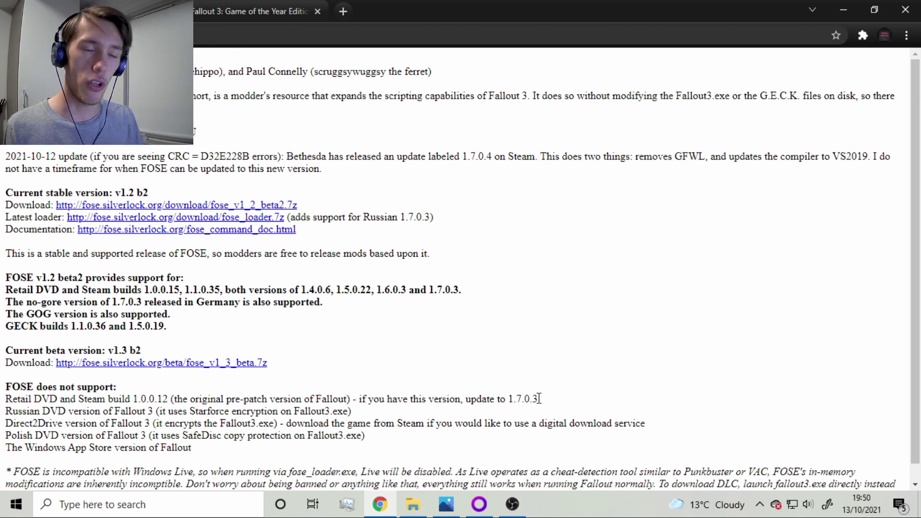
{"action": "left_click", "coordinate": [412, 504]}
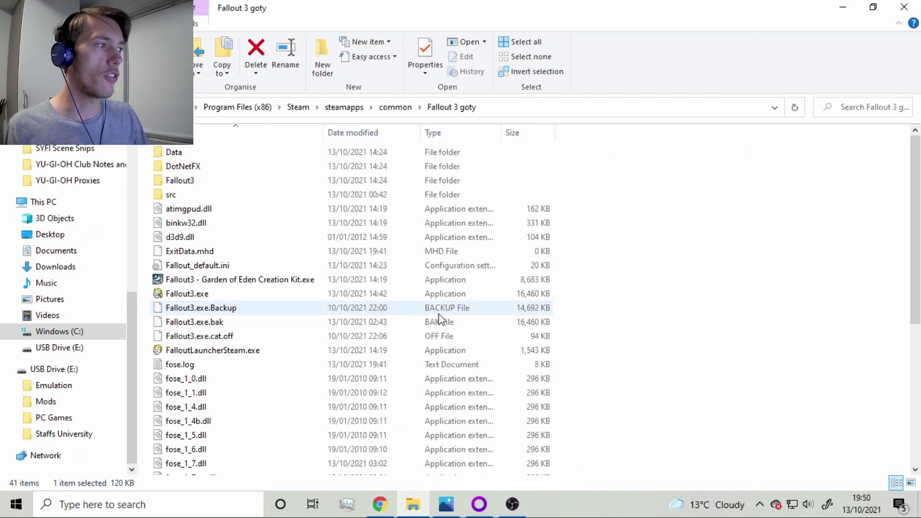
{"action": "left_click", "coordinate": [240, 298]}
{"action": "right_click", "coordinate": [240, 298]}
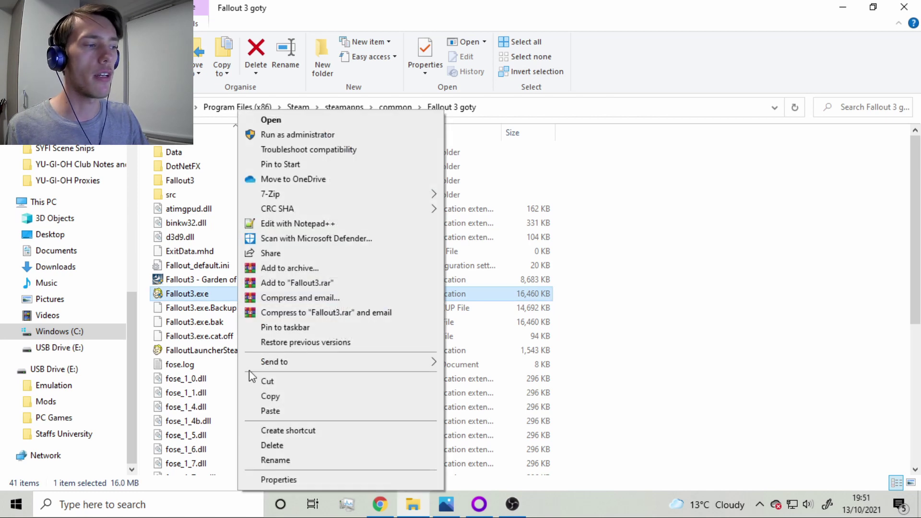
{"action": "left_click", "coordinate": [282, 485]}
{"action": "left_click", "coordinate": [377, 163]}
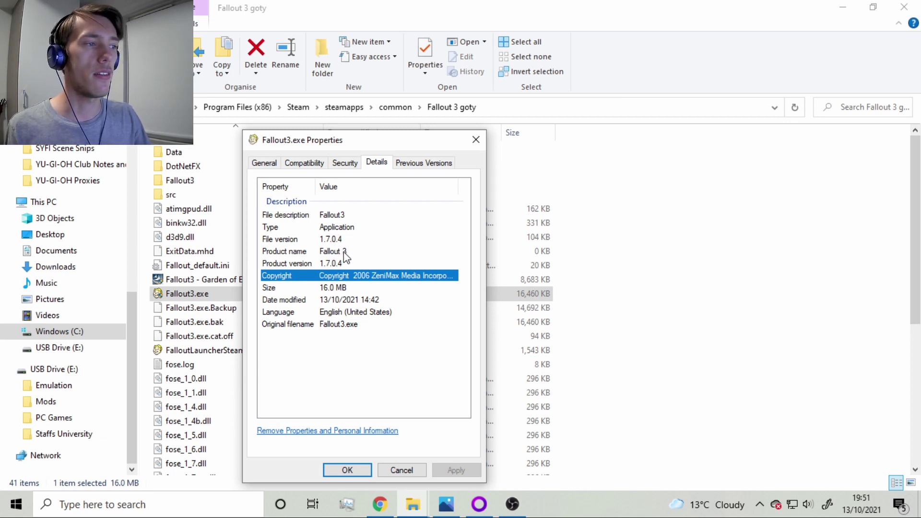
{"action": "left_click", "coordinate": [476, 141]}
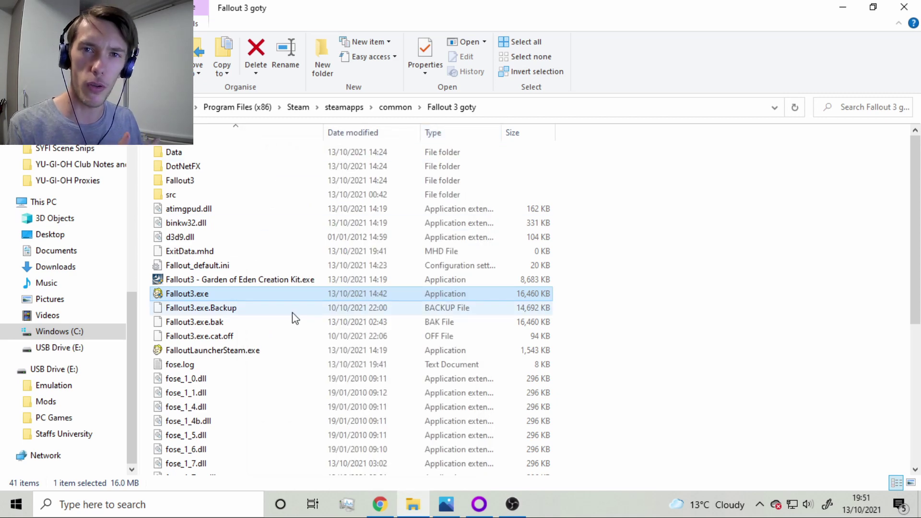
{"action": "scroll", "coordinate": [293, 312], "scroll_direction": "down", "scroll_amount": 1}
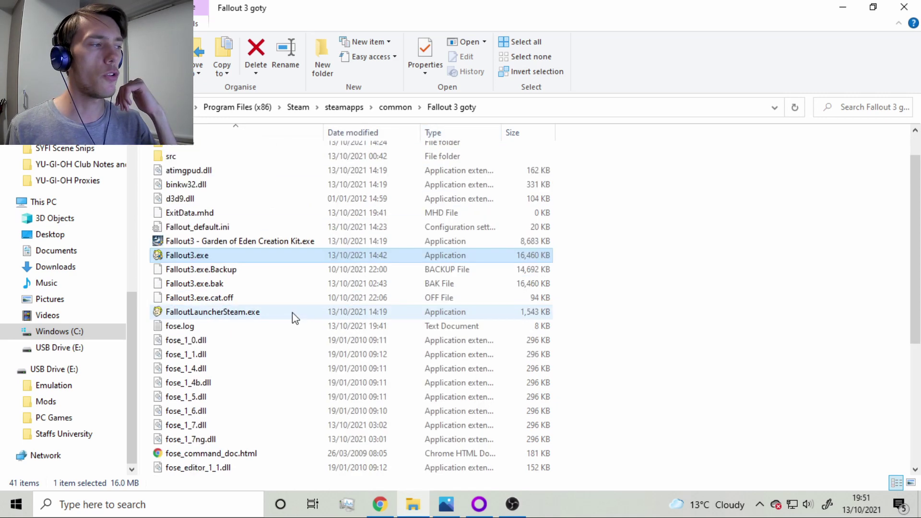
{"action": "left_click", "coordinate": [247, 316]}
{"action": "right_click", "coordinate": [247, 316]}
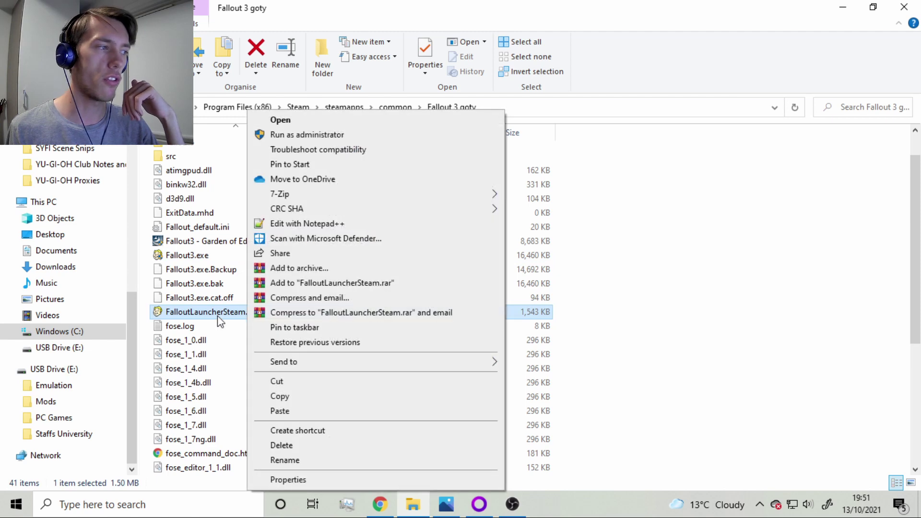
{"action": "left_click", "coordinate": [212, 257]}
{"action": "left_click", "coordinate": [212, 256]}
{"action": "right_click", "coordinate": [211, 257]}
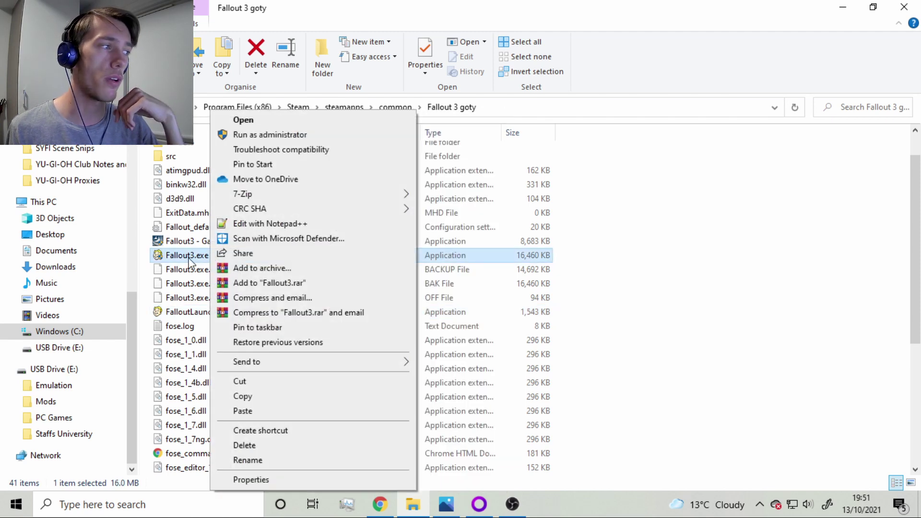
{"action": "left_click", "coordinate": [212, 258]}
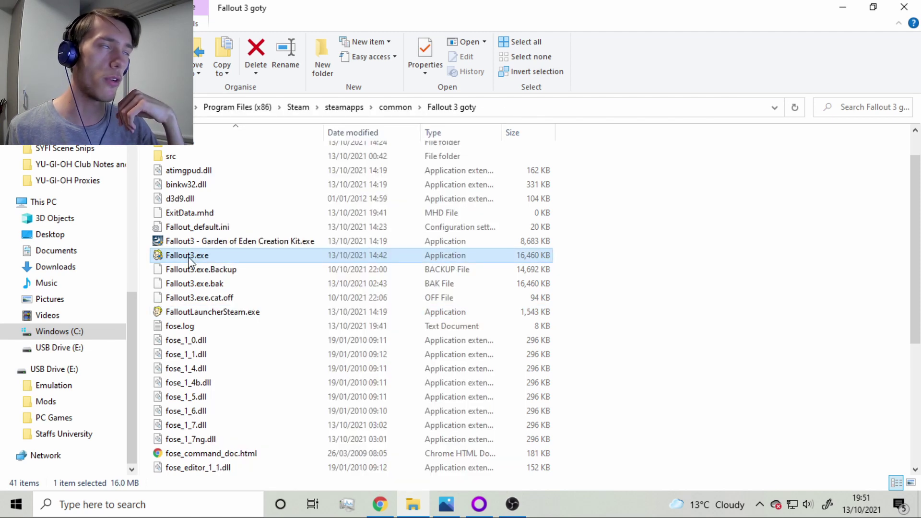
{"action": "left_click", "coordinate": [236, 269]}
{"action": "scroll", "coordinate": [240, 257], "scroll_direction": "down", "scroll_amount": 4}
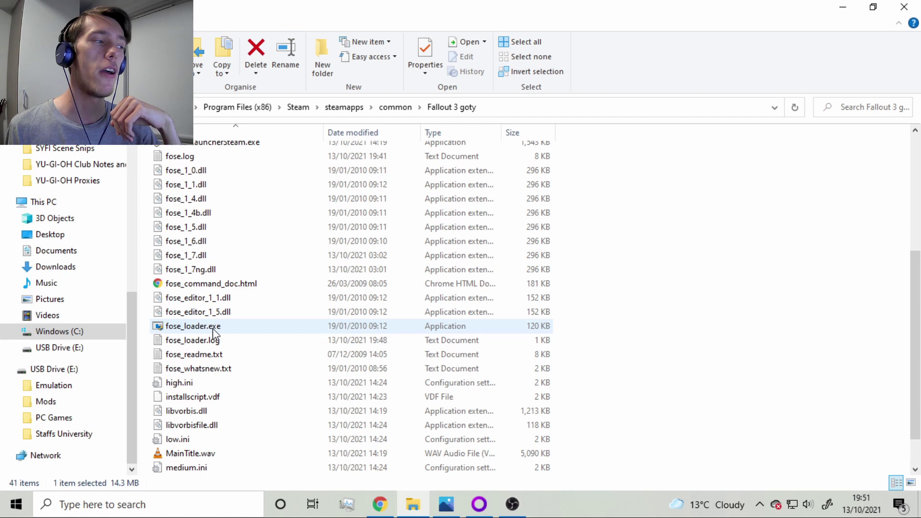
{"action": "double_click", "coordinate": [185, 327]}
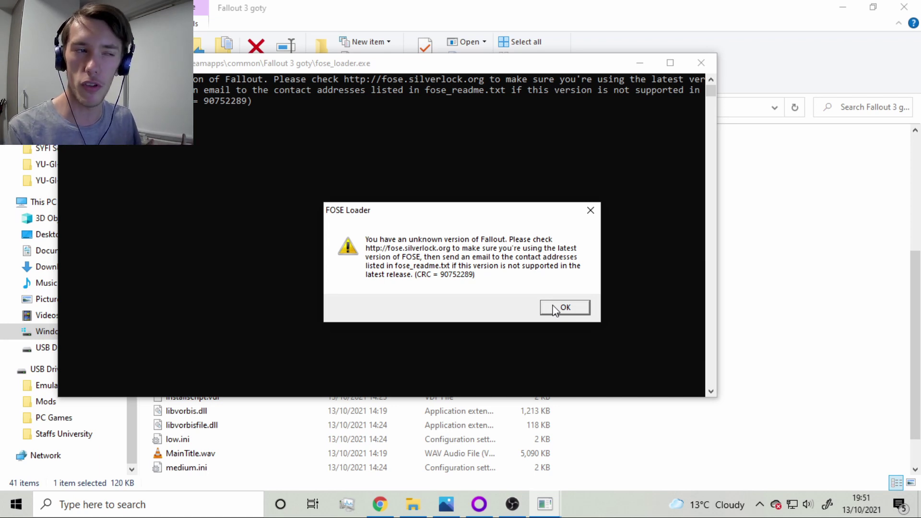
{"action": "left_click", "coordinate": [555, 309]}
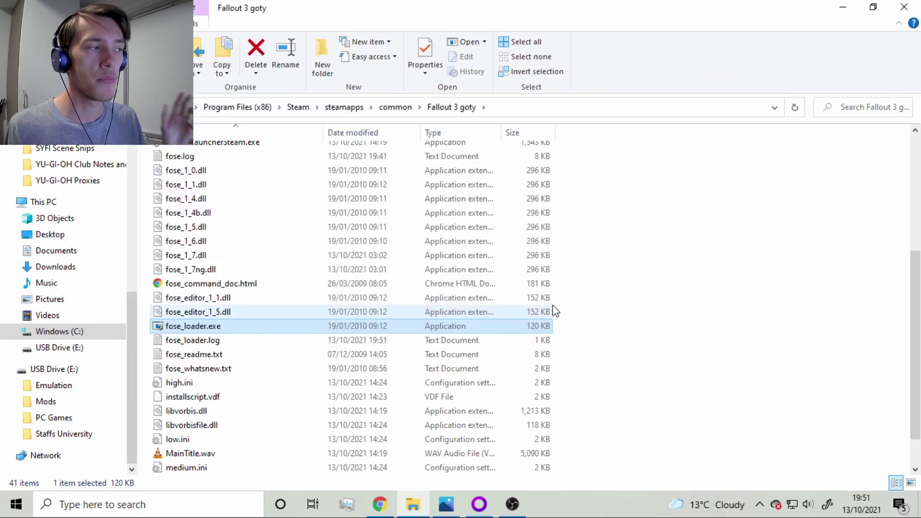
Delete Fallout3.exe and FalloutLauncherSteam.exe from the game folder, then restore Explorer and minimize Chrome.
{"action": "scroll", "coordinate": [486, 309], "scroll_direction": "up", "scroll_amount": 2}
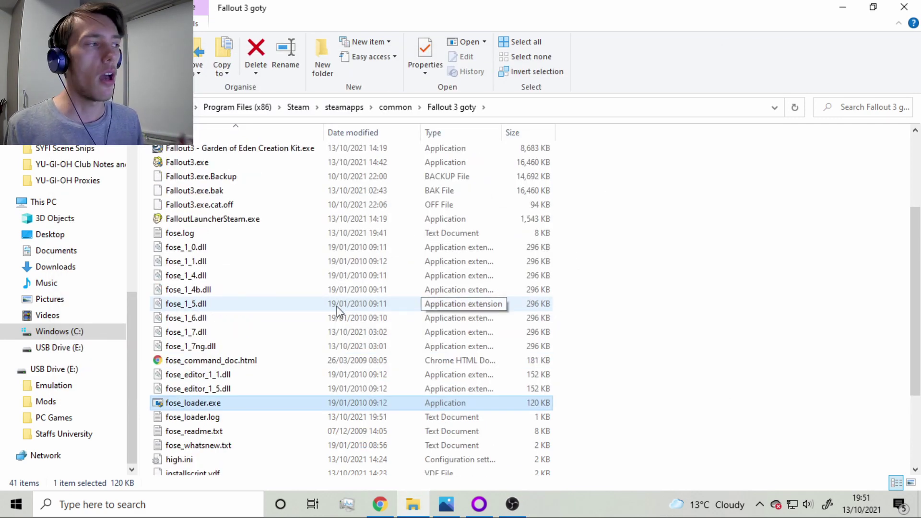
{"action": "scroll", "coordinate": [338, 310], "scroll_direction": "up", "scroll_amount": 2}
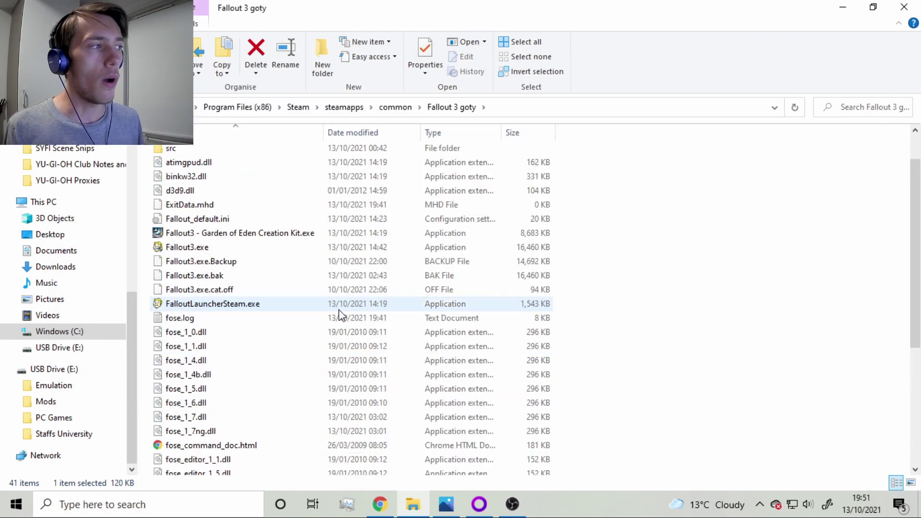
{"action": "left_click", "coordinate": [251, 252]}
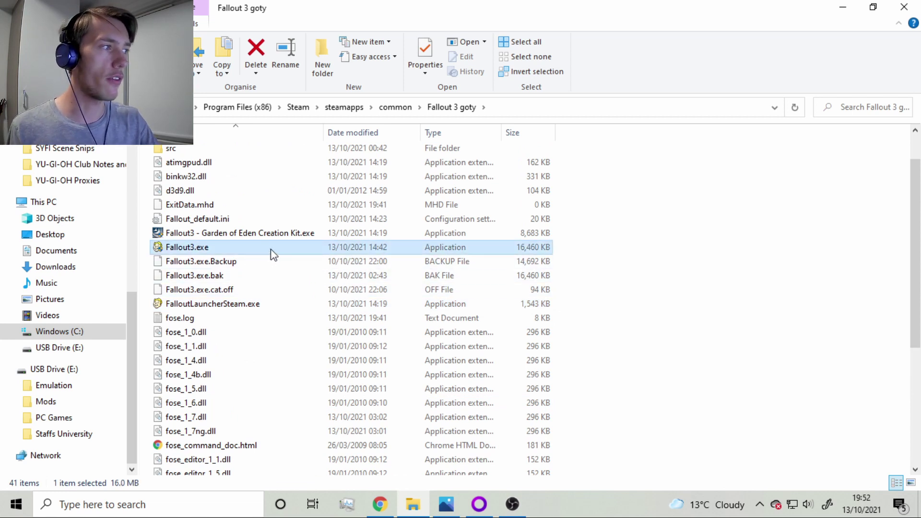
{"action": "key", "text": "Delete"}
{"action": "left_click", "coordinate": [215, 293]}
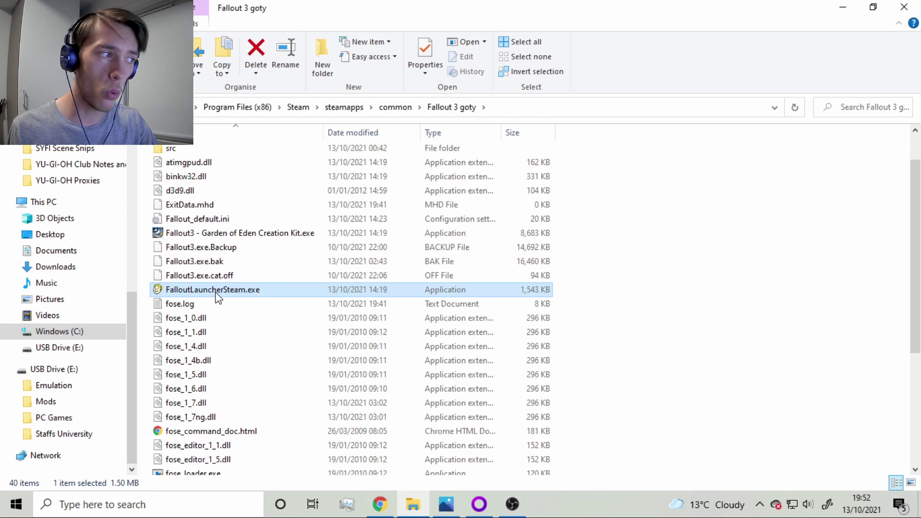
{"action": "key", "text": "Delete"}
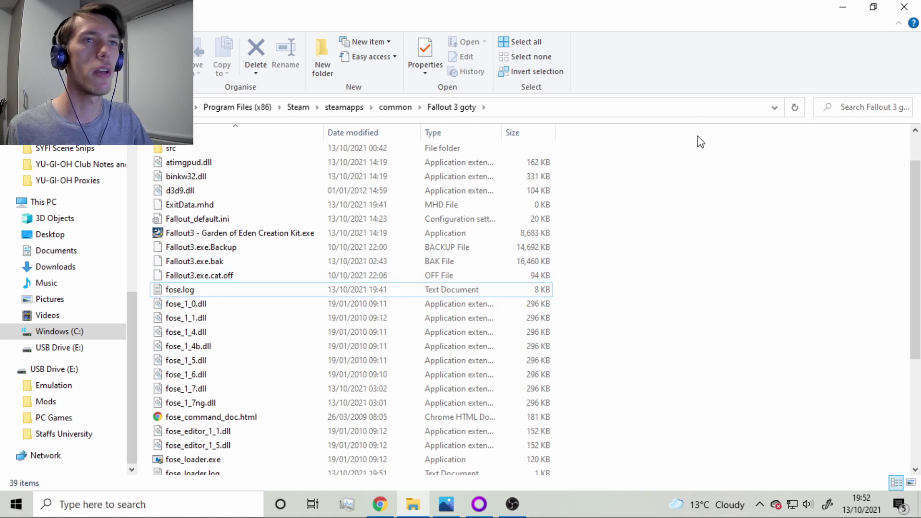
{"action": "left_click", "coordinate": [873, 7]}
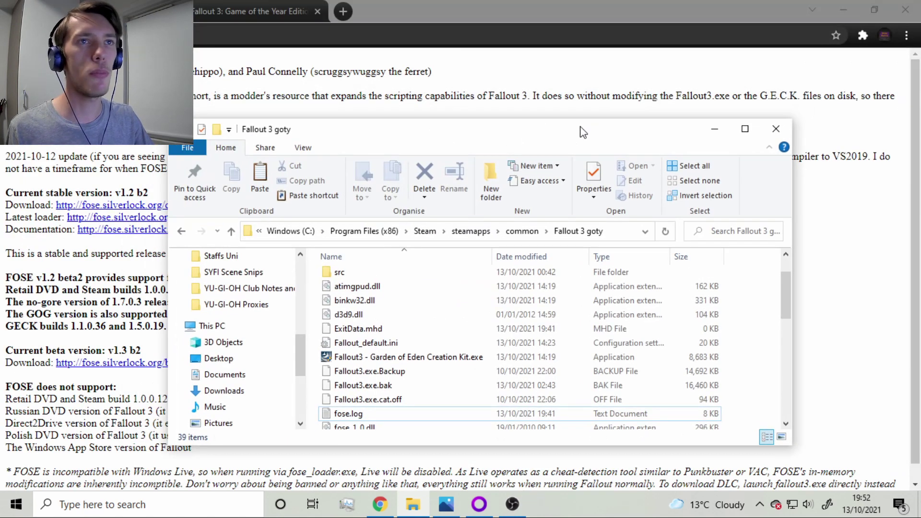
{"action": "left_click", "coordinate": [845, 9]}
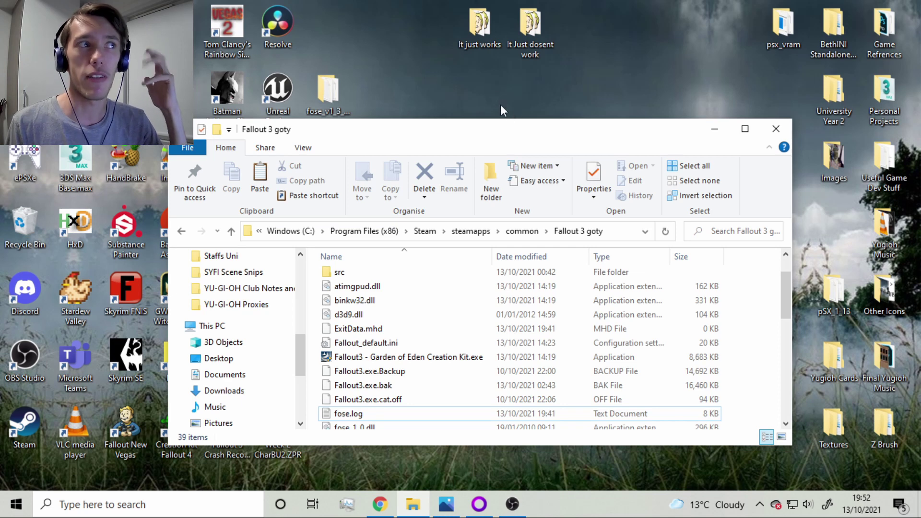
Drag Fallout3.exe and FalloutLauncher.exe from It just works into the Fallout 3 goty folder.
{"action": "double_click", "coordinate": [488, 47]}
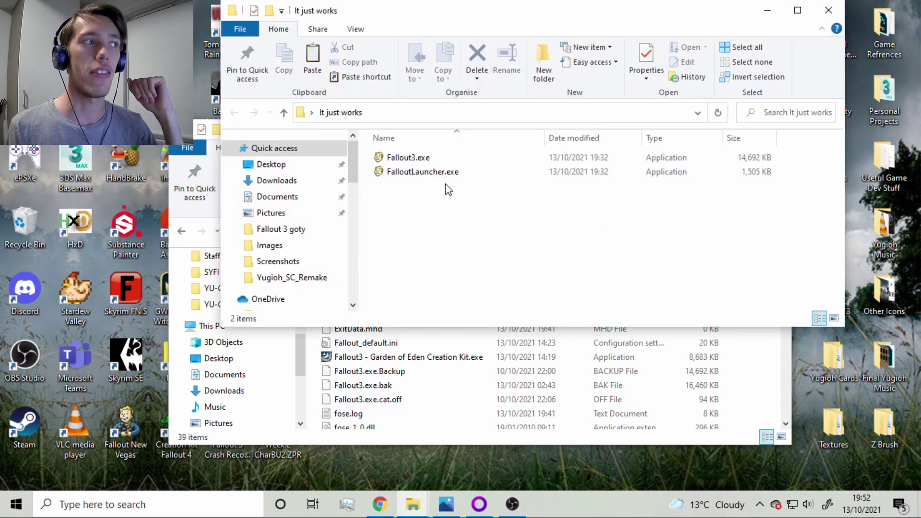
{"action": "left_click_drag", "start_coordinate": [434, 206], "coordinate": [433, 151]}
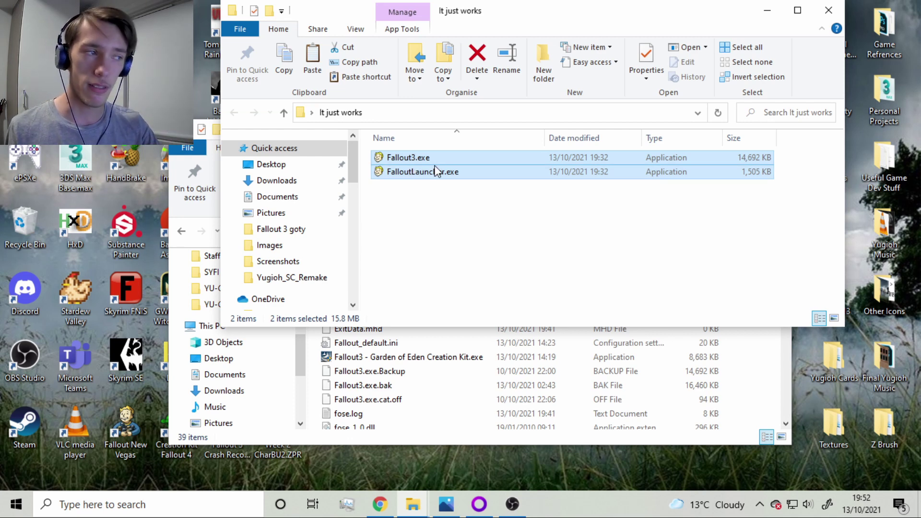
{"action": "left_click_drag", "start_coordinate": [452, 165], "coordinate": [315, 365]}
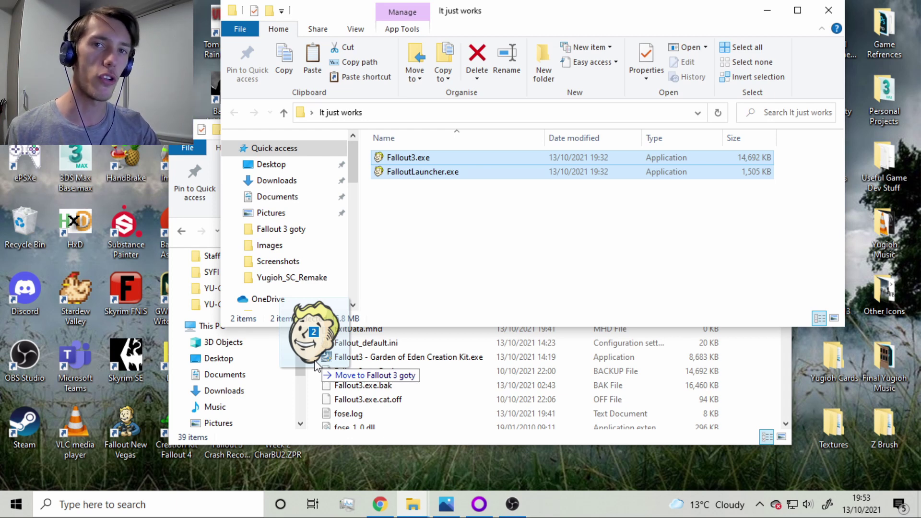
{"action": "left_click_drag", "start_coordinate": [315, 366], "coordinate": [315, 366]}
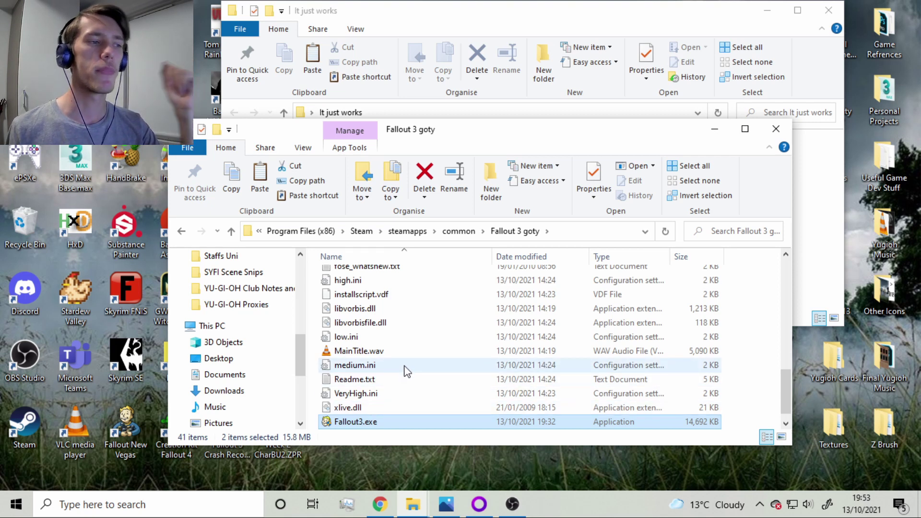
{"action": "scroll", "coordinate": [405, 370], "scroll_direction": "down", "scroll_amount": 1}
{"action": "scroll", "coordinate": [406, 375], "scroll_direction": "up", "scroll_amount": 2}
{"action": "scroll", "coordinate": [406, 379], "scroll_direction": "up", "scroll_amount": 2}
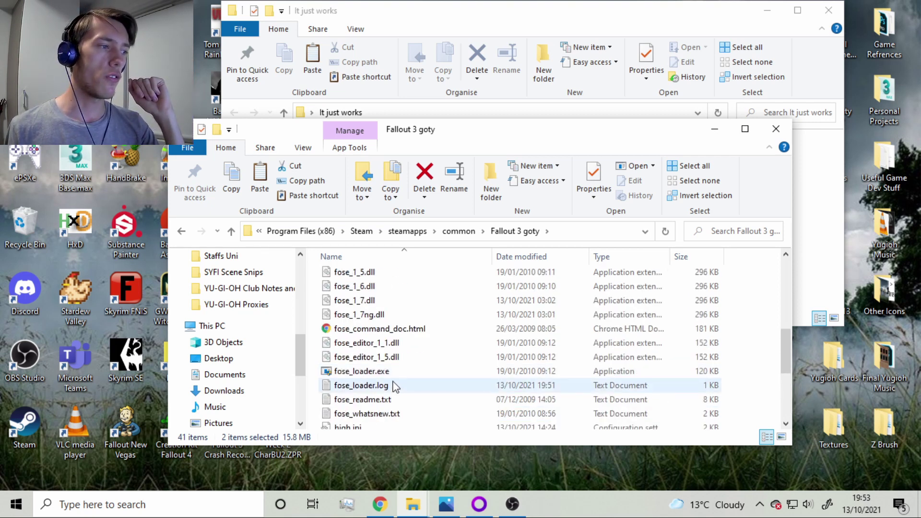
{"action": "left_click", "coordinate": [399, 372]}
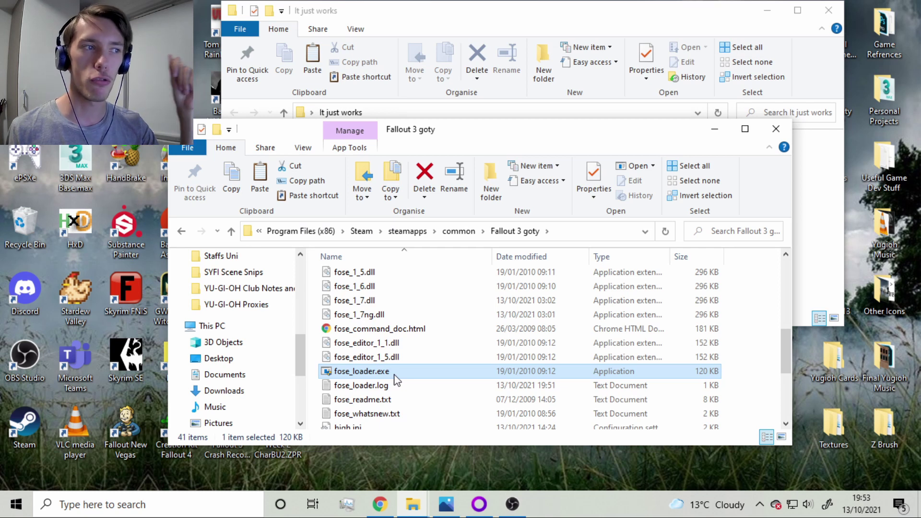
{"action": "scroll", "coordinate": [397, 380], "scroll_direction": "down", "scroll_amount": 4}
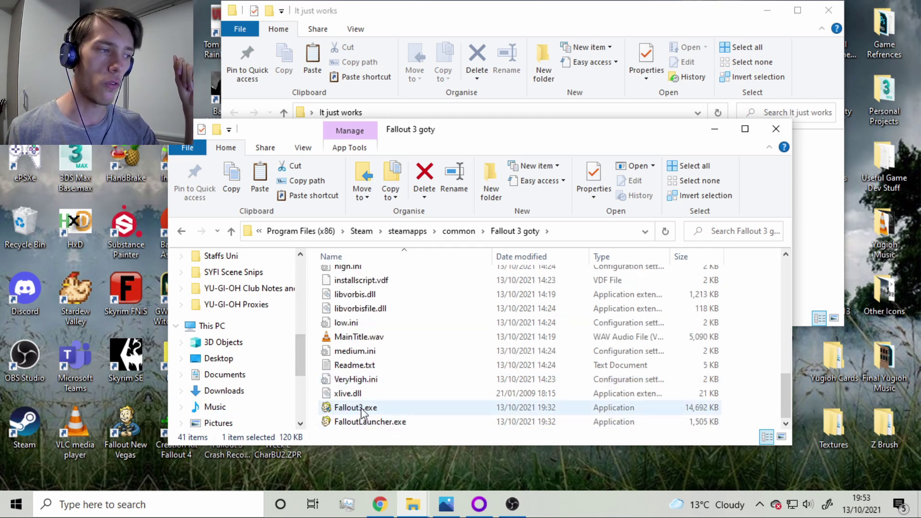
{"action": "scroll", "coordinate": [370, 407], "scroll_direction": "up", "scroll_amount": 4}
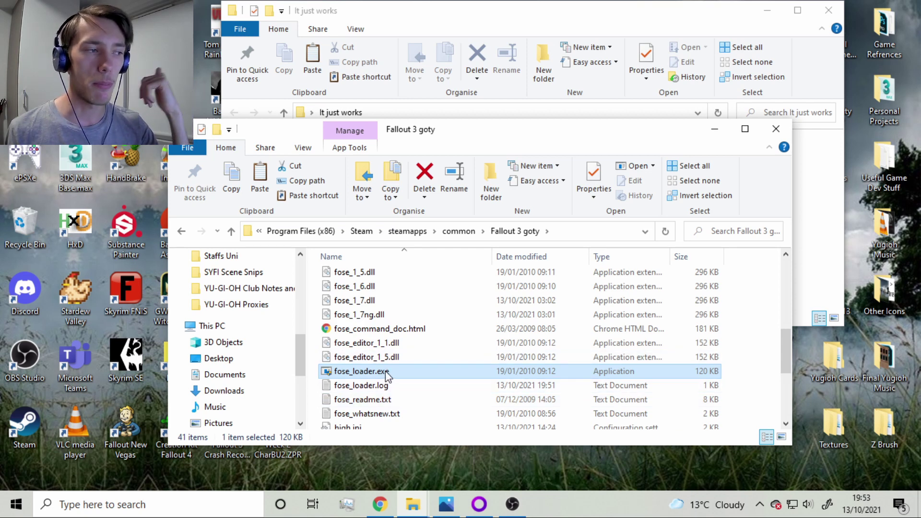
Start Fallout 3 with fose_loader.exe and quit from its main menu.
{"action": "double_click", "coordinate": [384, 373]}
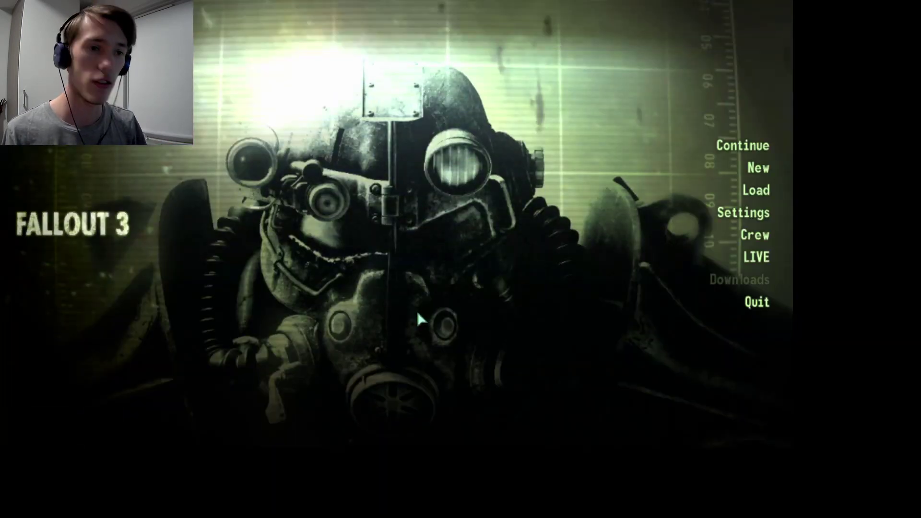
{"action": "left_click", "coordinate": [761, 301]}
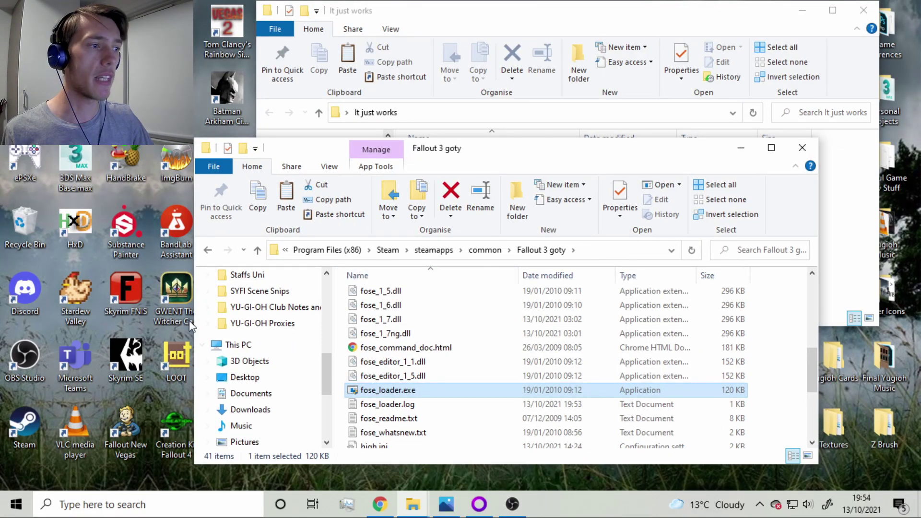
{"action": "left_click", "coordinate": [420, 352]}
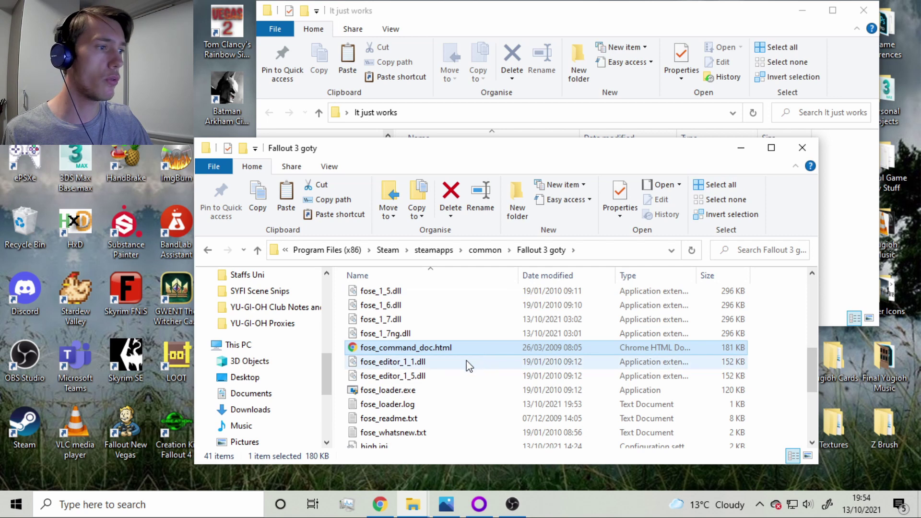
{"action": "scroll", "coordinate": [456, 374], "scroll_direction": "up", "scroll_amount": 5}
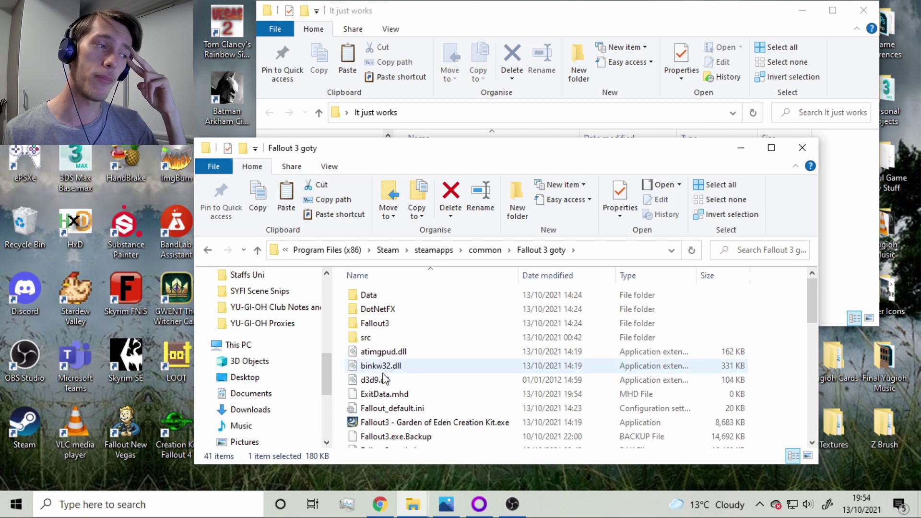
{"action": "scroll", "coordinate": [375, 374], "scroll_direction": "down", "scroll_amount": 5}
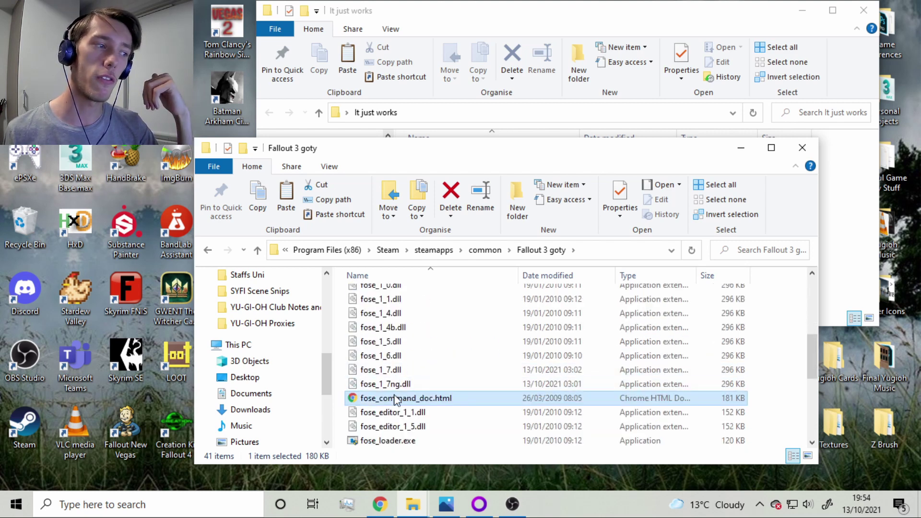
{"action": "scroll", "coordinate": [398, 385], "scroll_direction": "down", "scroll_amount": 3}
{"action": "scroll", "coordinate": [396, 392], "scroll_direction": "up", "scroll_amount": 3}
{"action": "scroll", "coordinate": [395, 400], "scroll_direction": "down", "scroll_amount": 4}
{"action": "scroll", "coordinate": [394, 400], "scroll_direction": "down", "scroll_amount": 1}
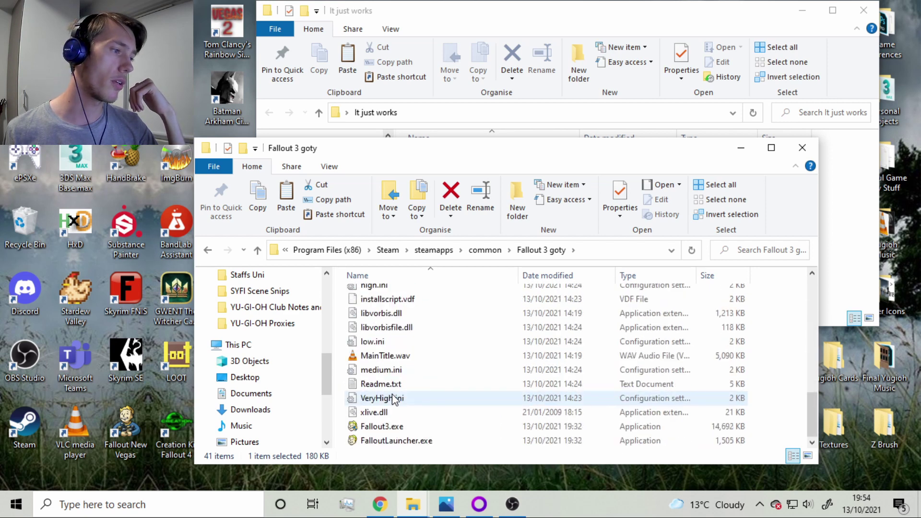
{"action": "left_click", "coordinate": [391, 428]}
{"action": "right_click", "coordinate": [391, 430]}
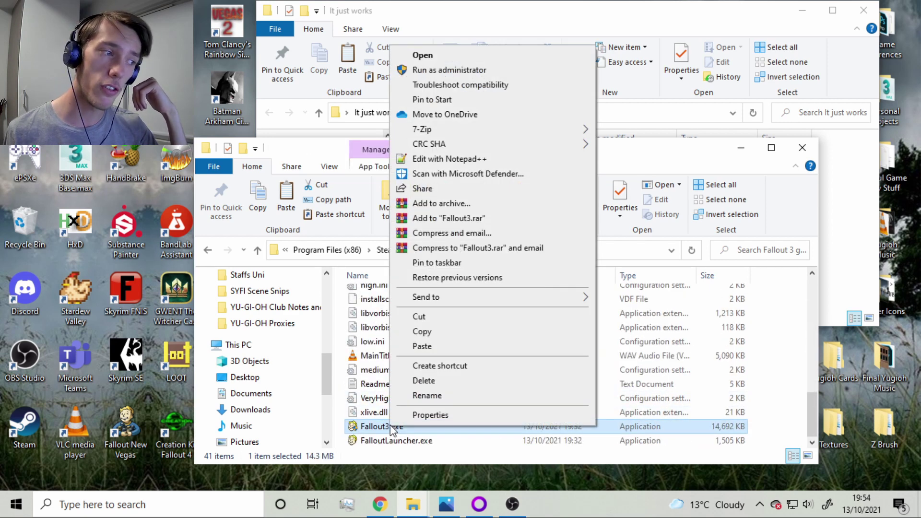
{"action": "left_click", "coordinate": [438, 415]}
{"action": "left_click", "coordinate": [514, 150]}
{"action": "left_click", "coordinate": [488, 277]}
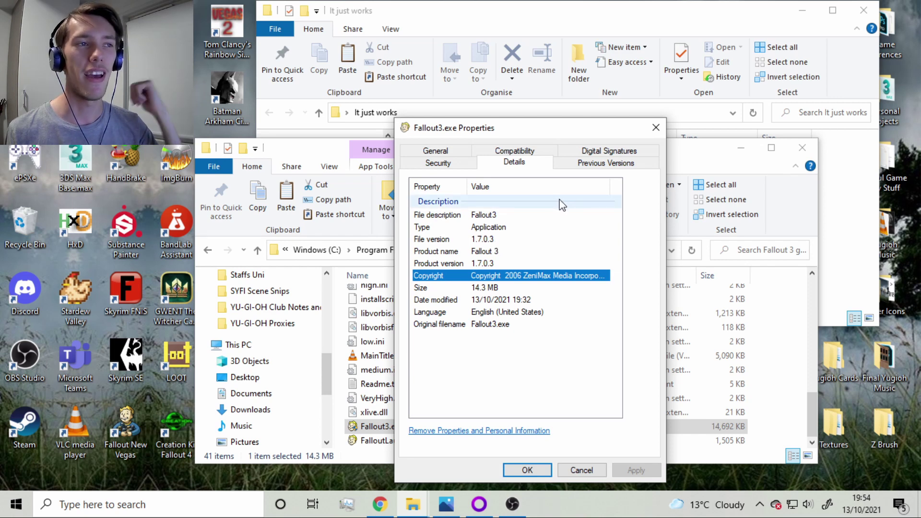
{"action": "left_click", "coordinate": [656, 128]}
{"action": "scroll", "coordinate": [439, 342], "scroll_direction": "up", "scroll_amount": 3}
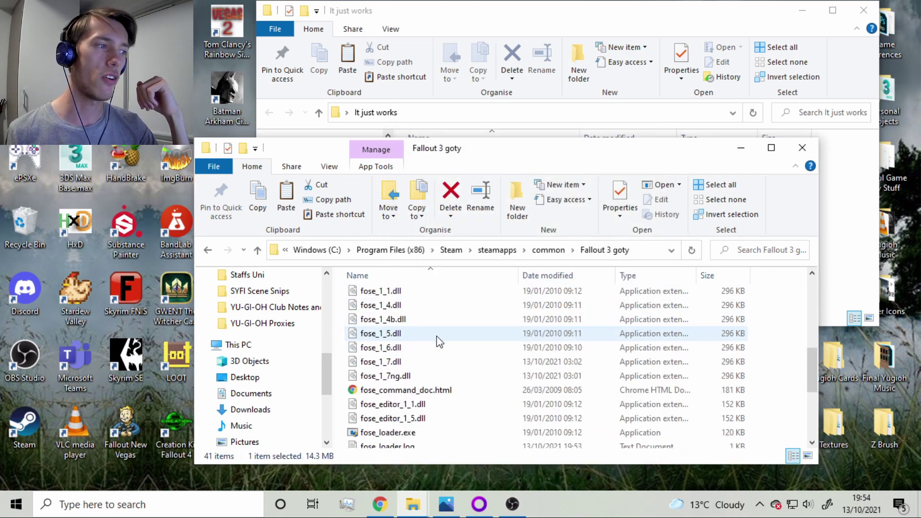
{"action": "left_click", "coordinate": [390, 434]}
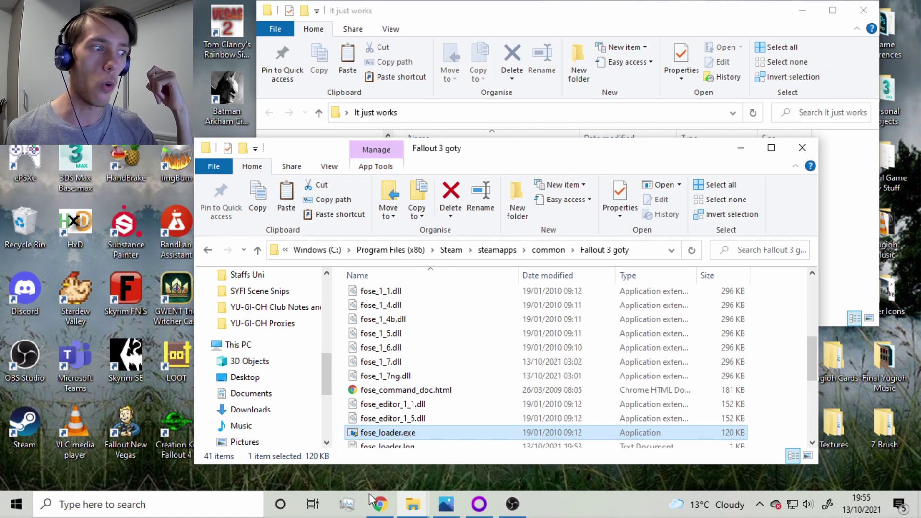
{"action": "left_click", "coordinate": [380, 504]}
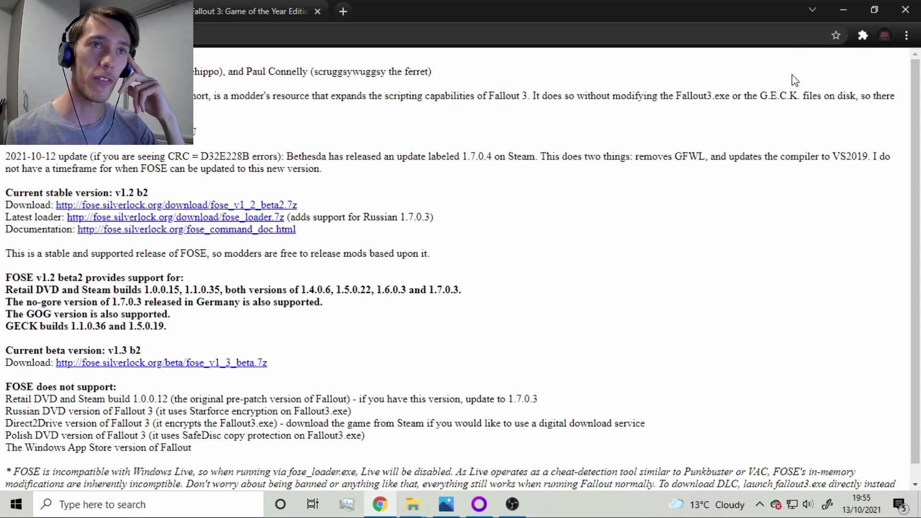
{"action": "left_click", "coordinate": [851, 1]}
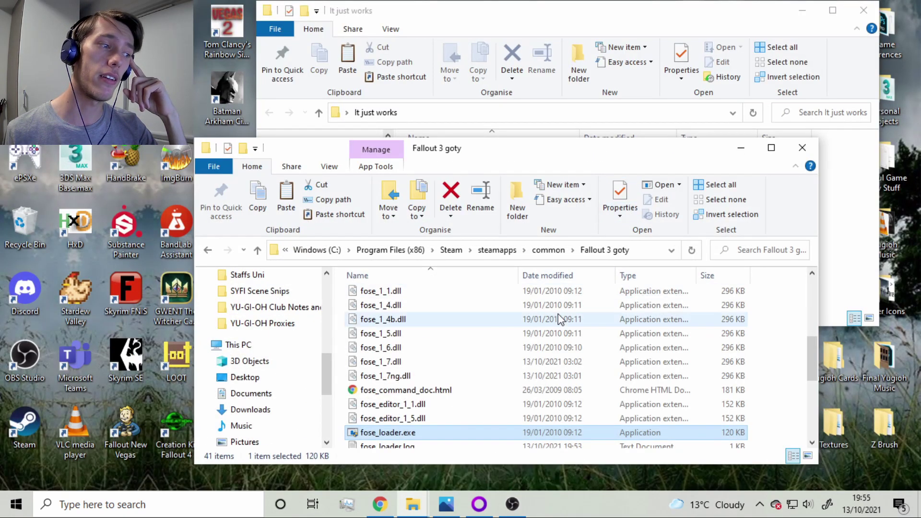
{"action": "scroll", "coordinate": [452, 397], "scroll_direction": "up", "scroll_amount": 3}
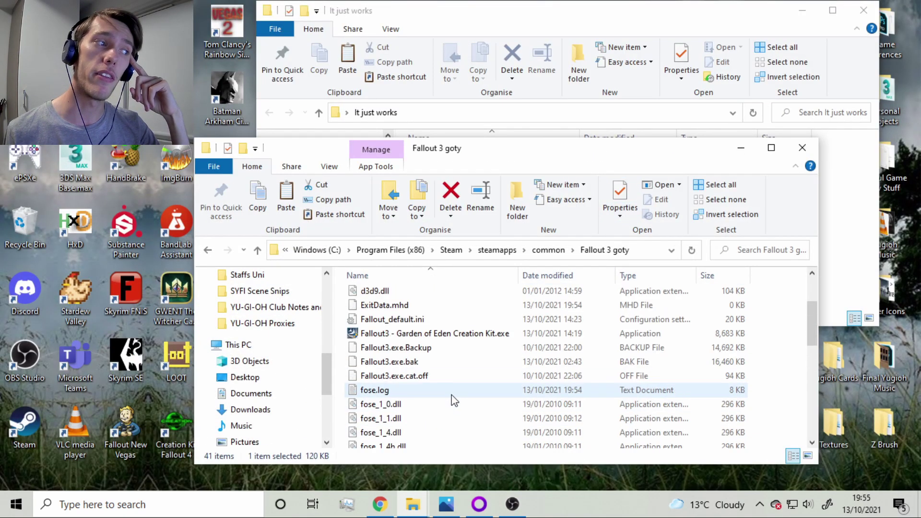
{"action": "scroll", "coordinate": [451, 396], "scroll_direction": "up", "scroll_amount": 1}
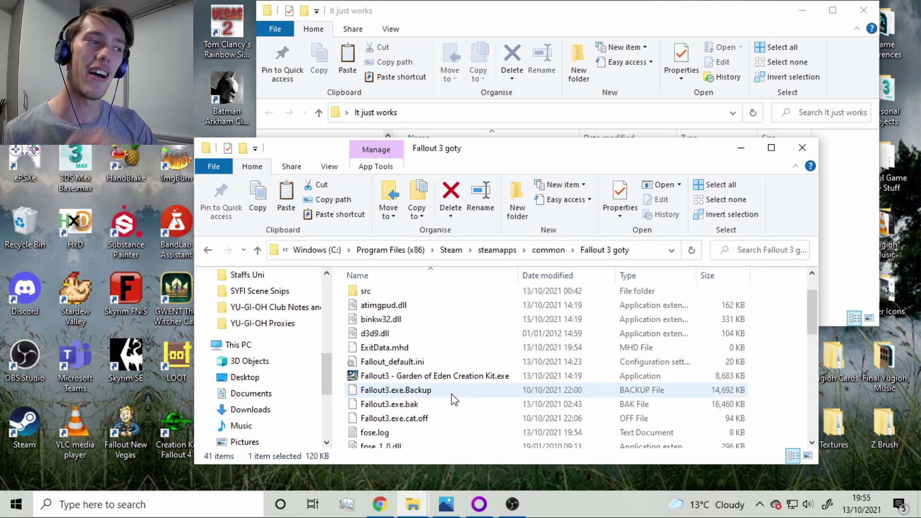
{"action": "scroll", "coordinate": [451, 399], "scroll_direction": "up", "scroll_amount": 1}
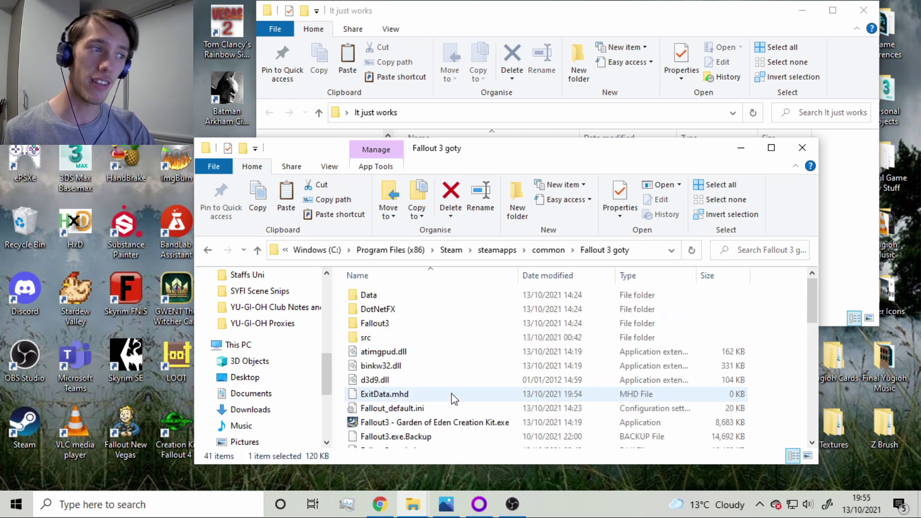